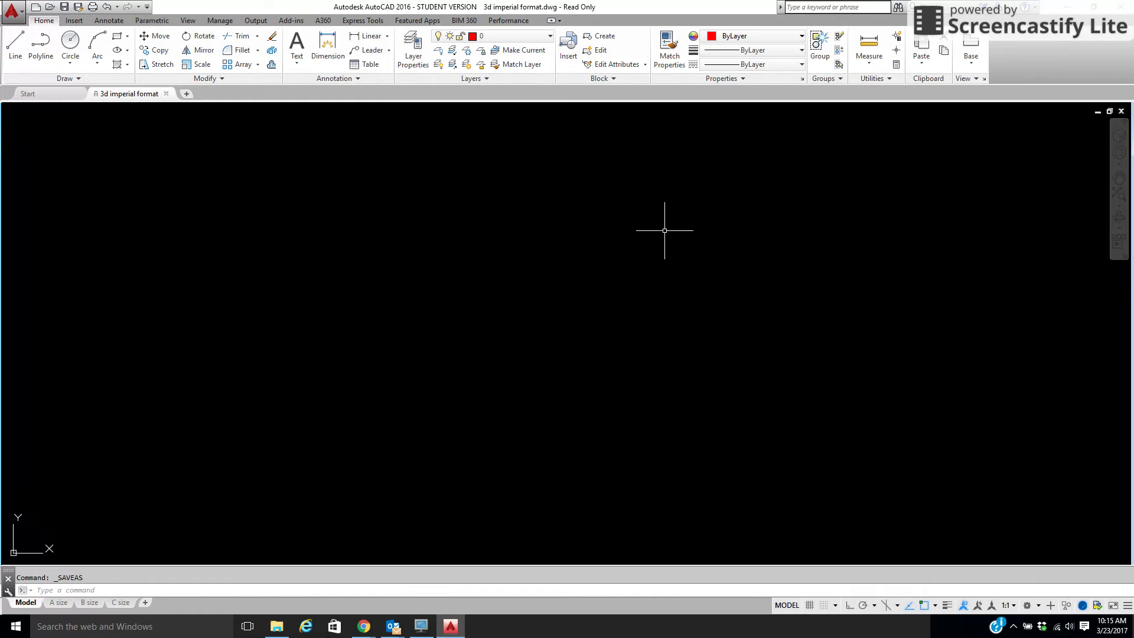
Switch the workspace to 3D Modeling from the status bar
left_click(1028, 607)
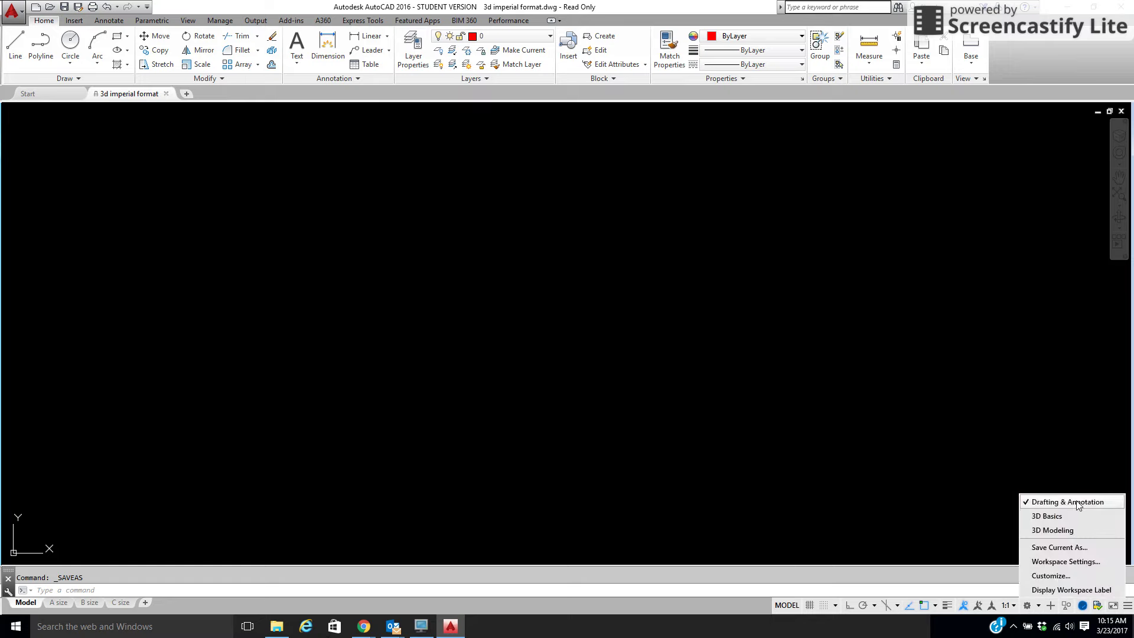
left_click(1045, 531)
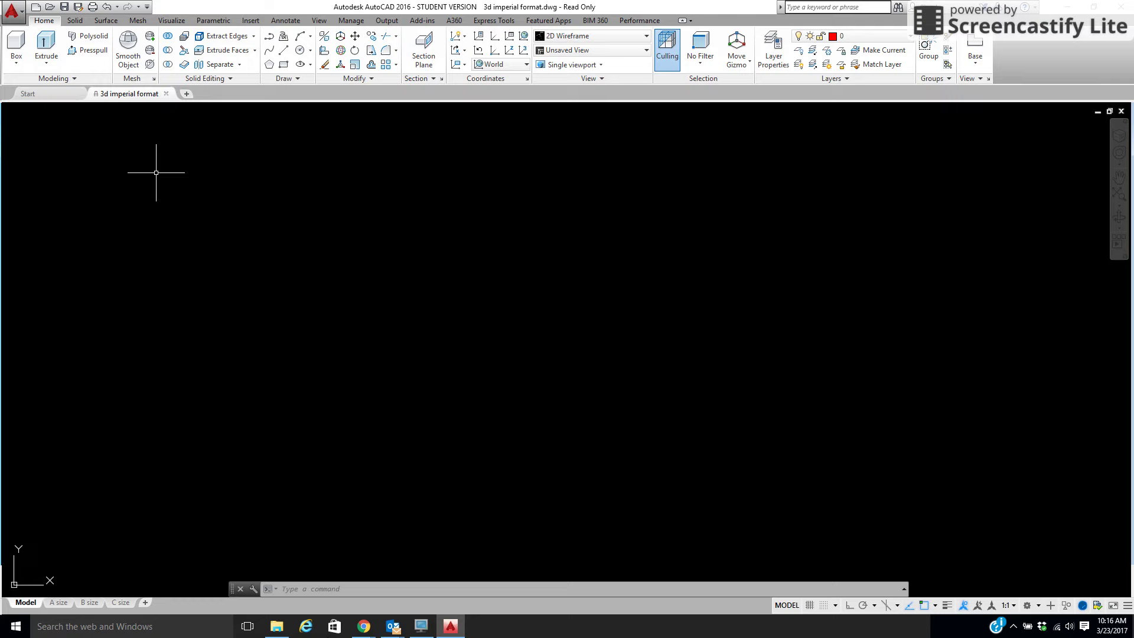
In Options, set the 3D model space Viewport control colour to Yellow and apply
right_click(210, 164)
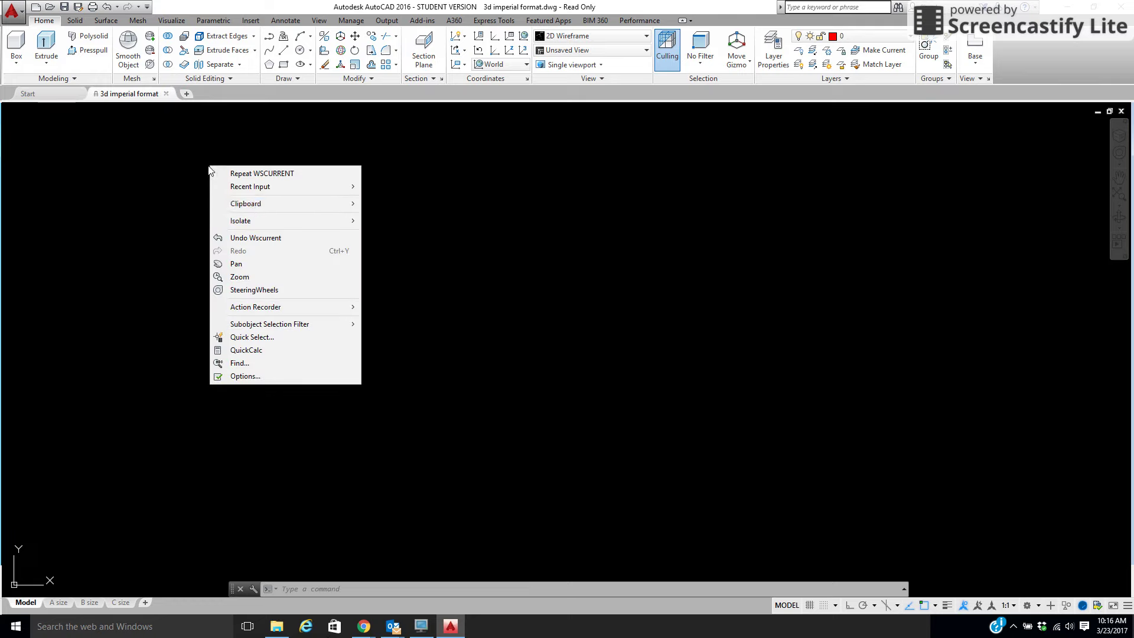
left_click(266, 376)
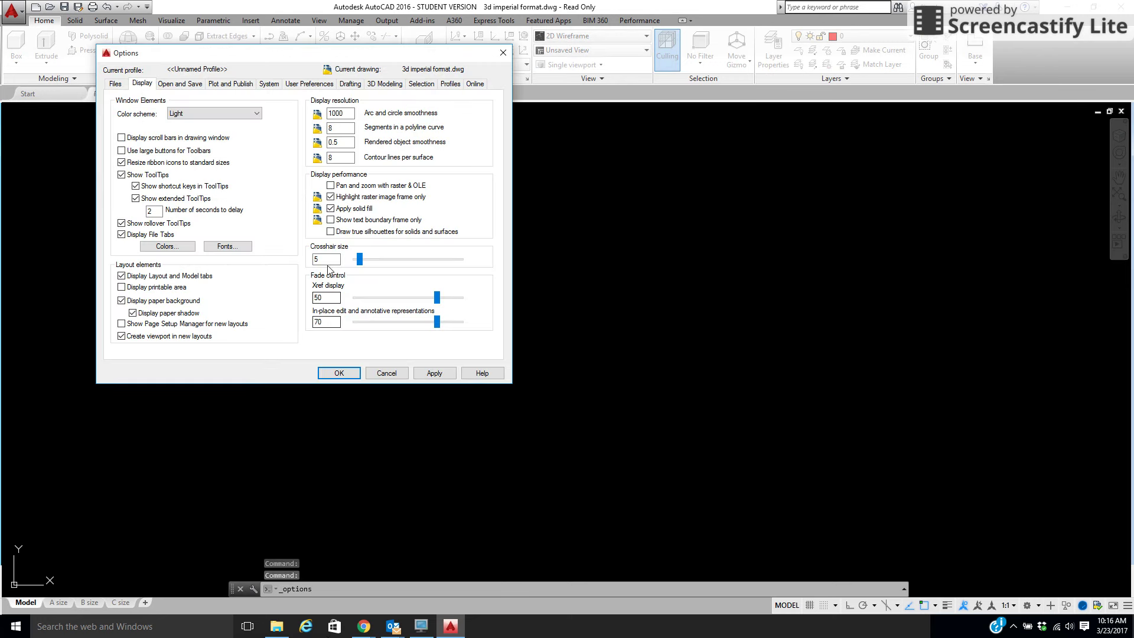
left_click_drag(255, 57, 365, 66)
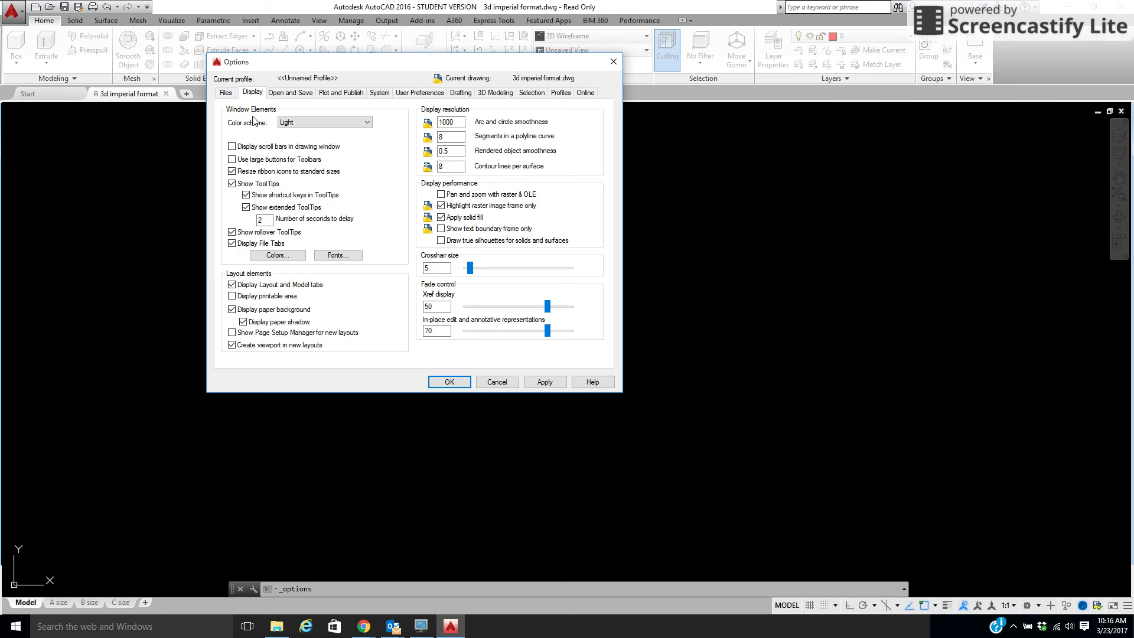
left_click(275, 257)
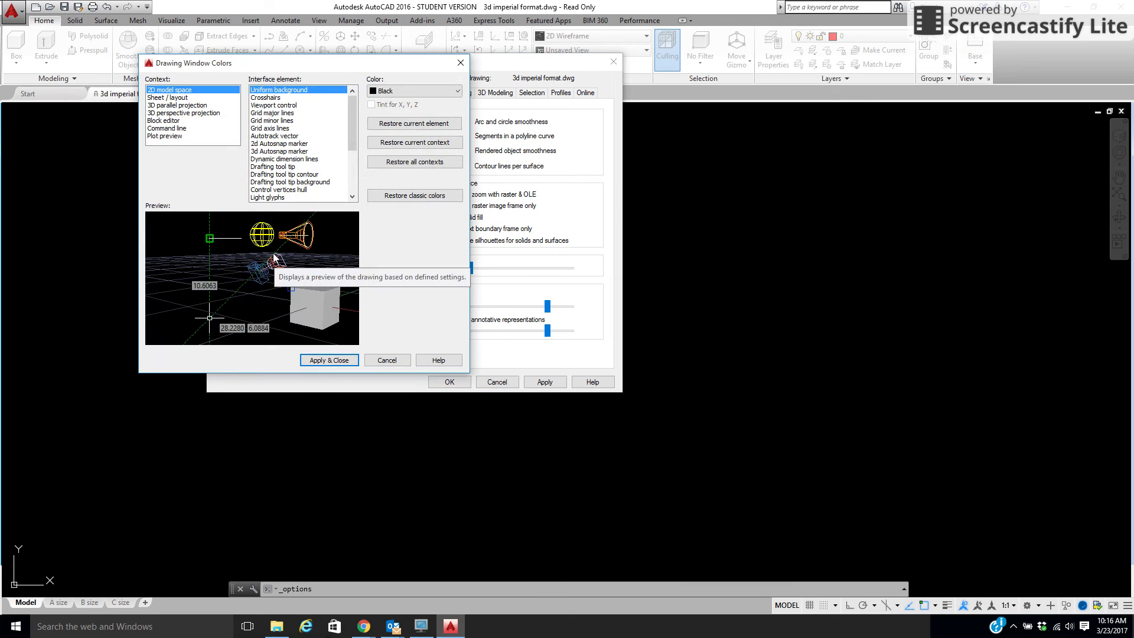
left_click_drag(314, 63, 451, 69)
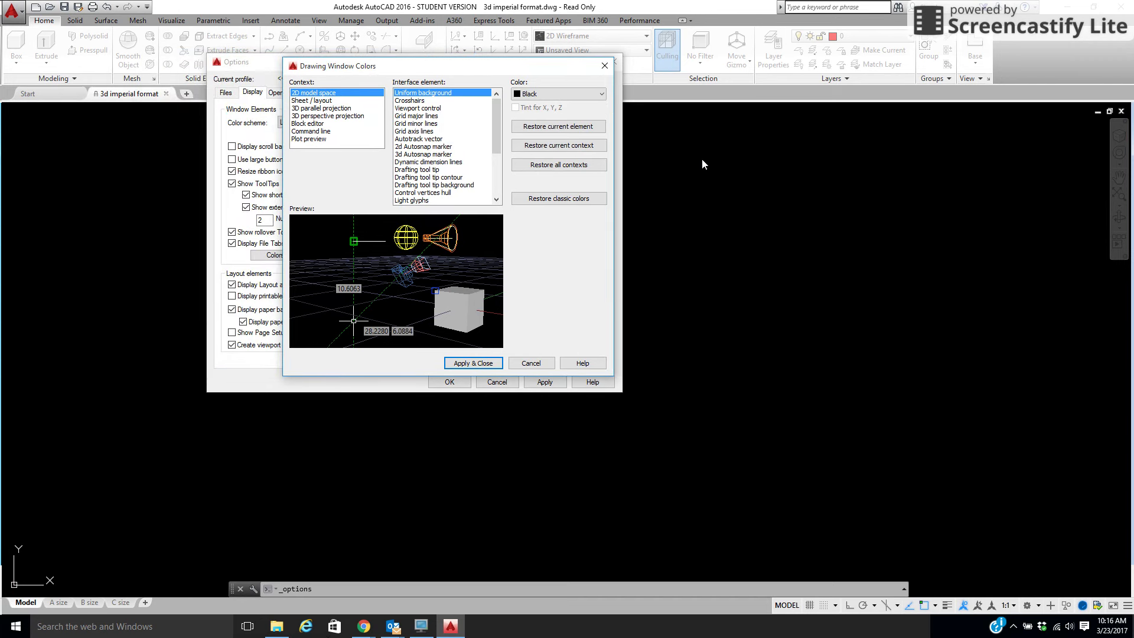
left_click(416, 109)
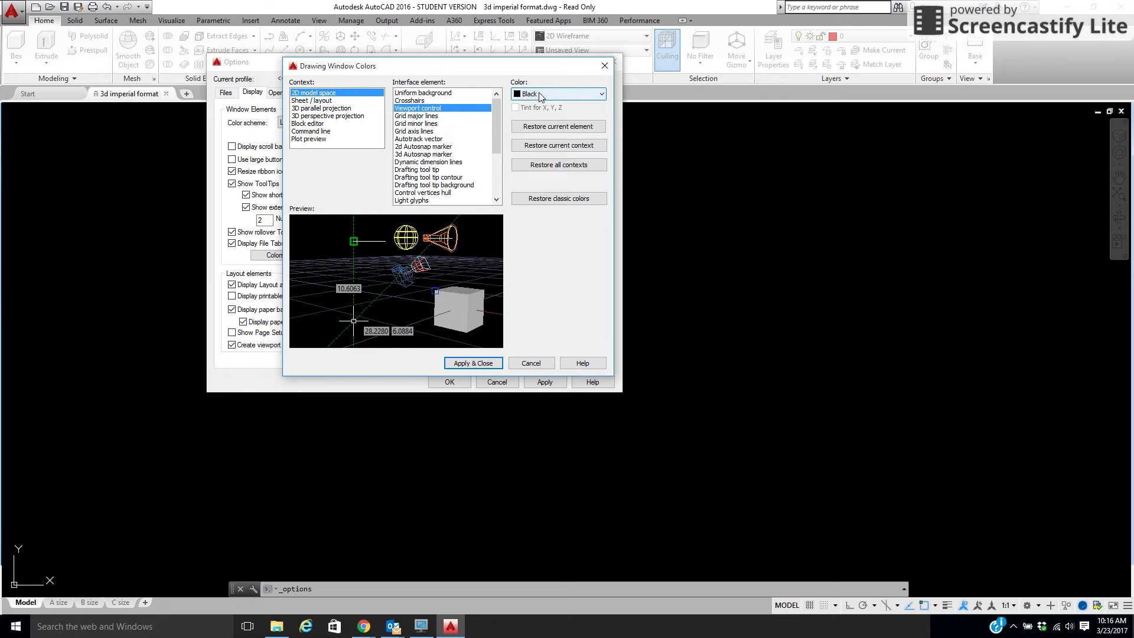
left_click(601, 96)
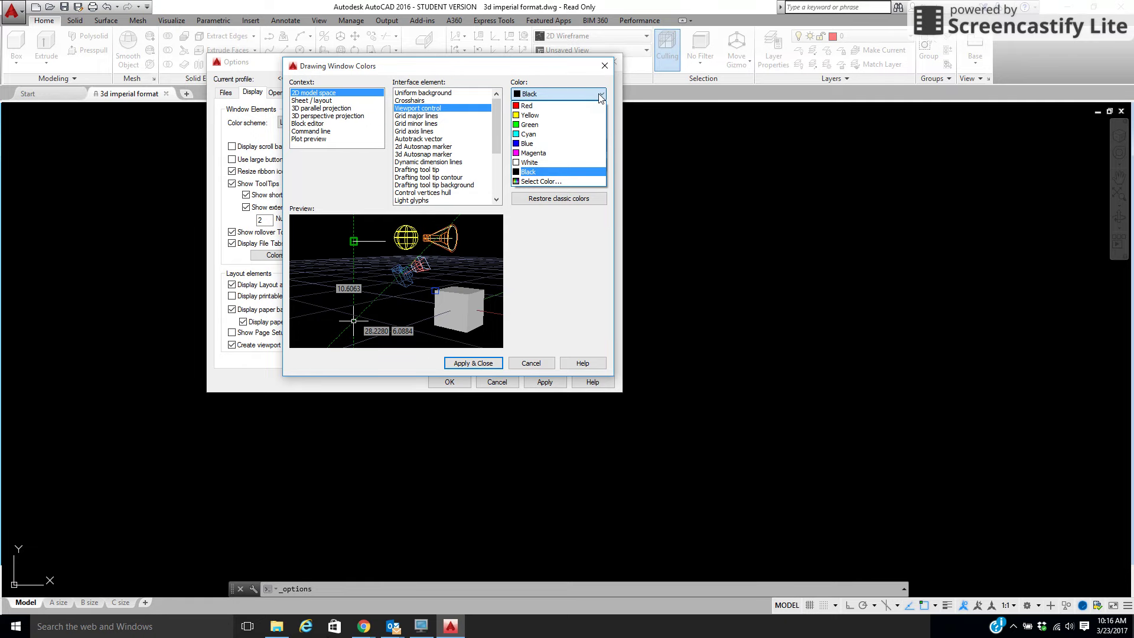
left_click(577, 118)
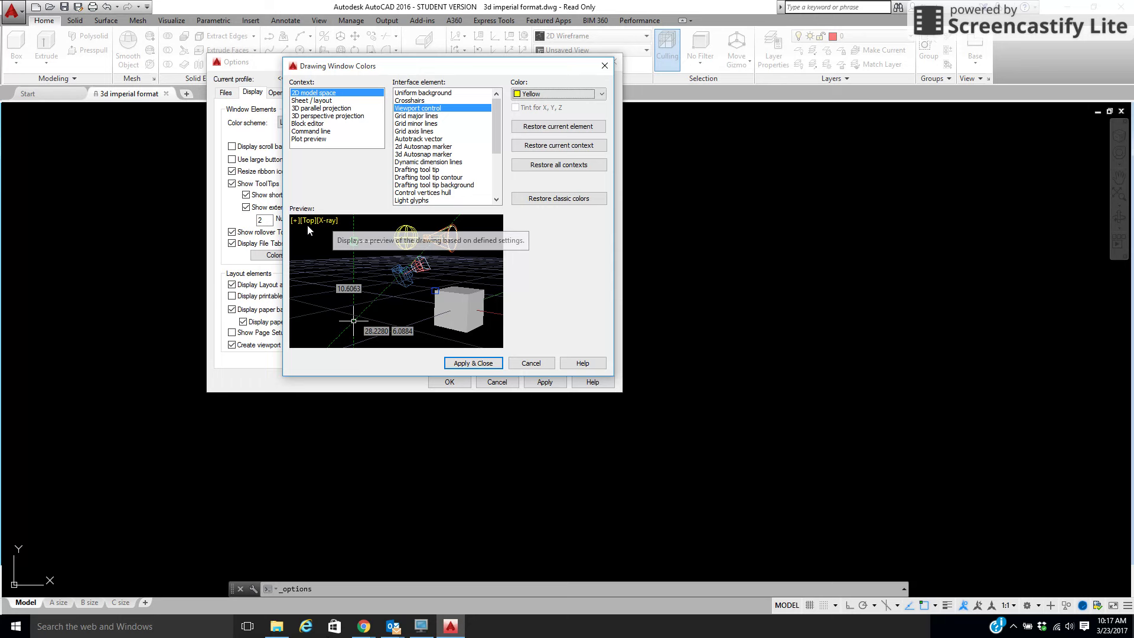
left_click(473, 366)
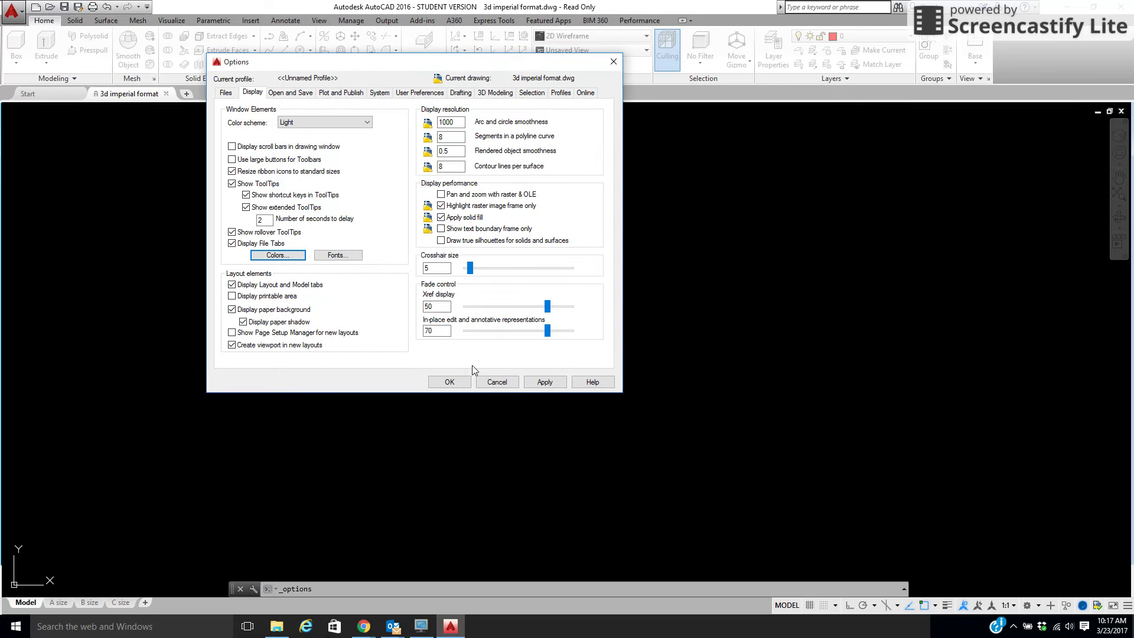
left_click(537, 385)
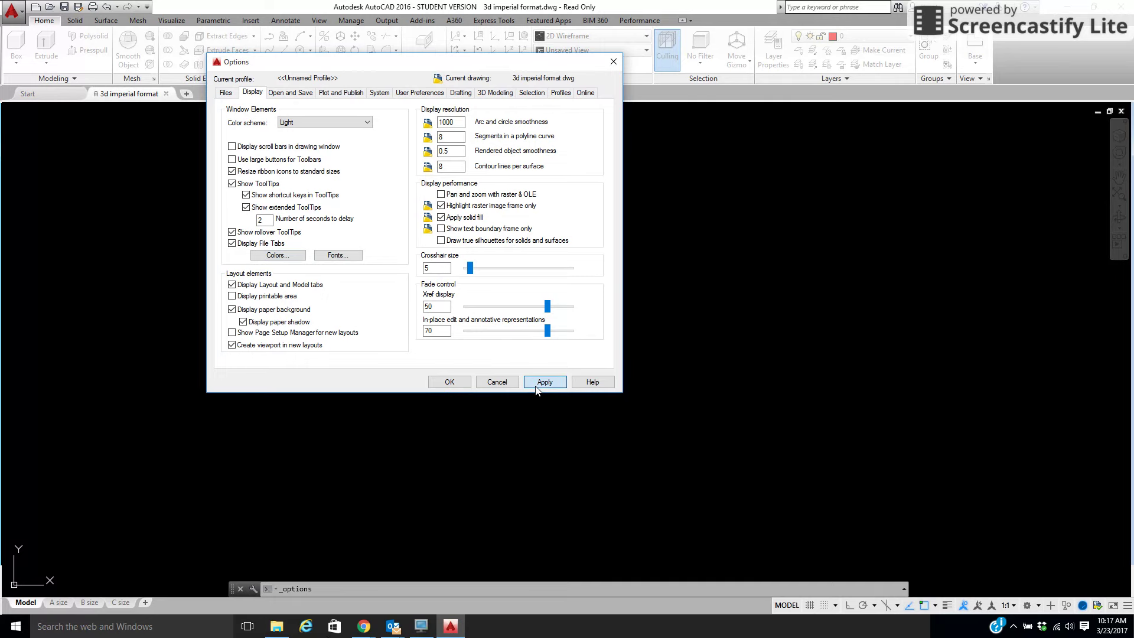
left_click(458, 381)
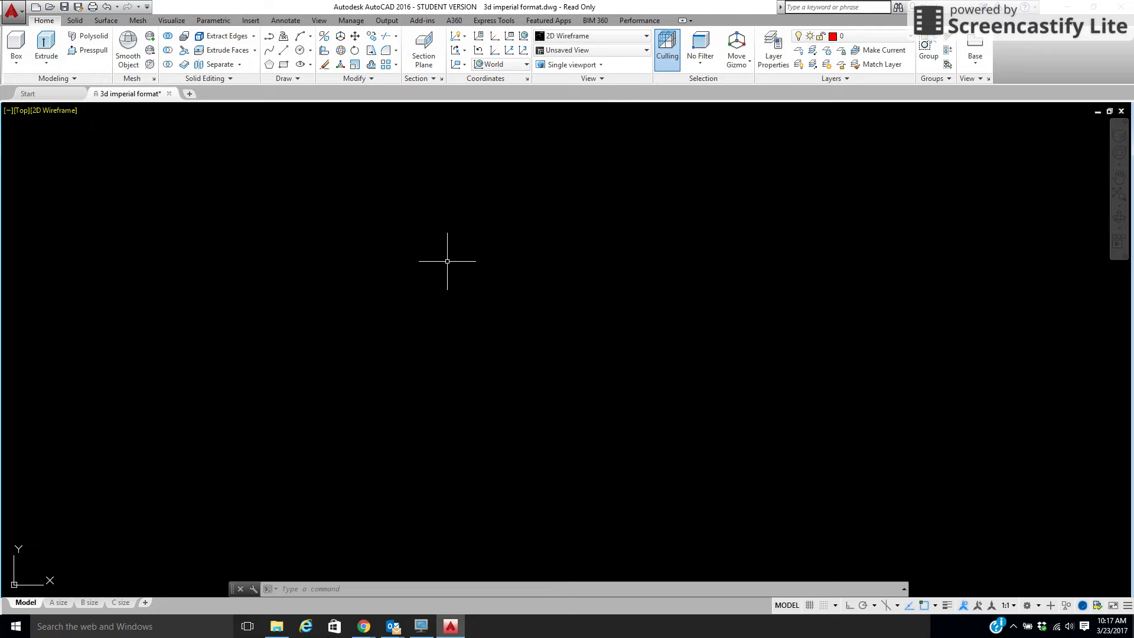
Make Paper the current layer and draw a large rectangle from lower left to top right
left_click(882, 38)
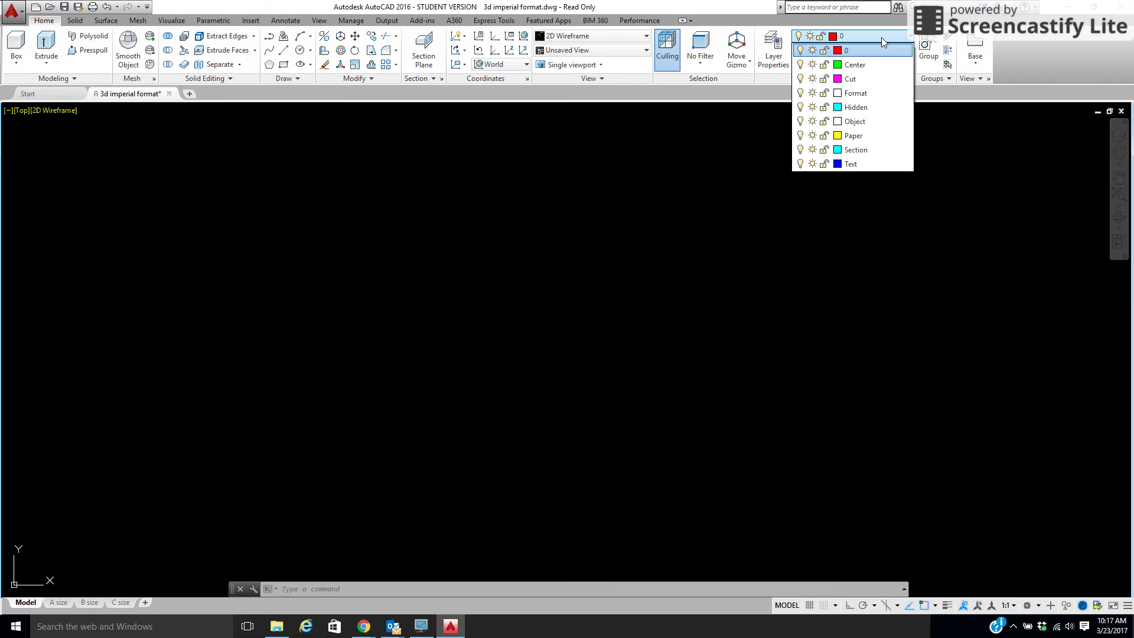
left_click(858, 137)
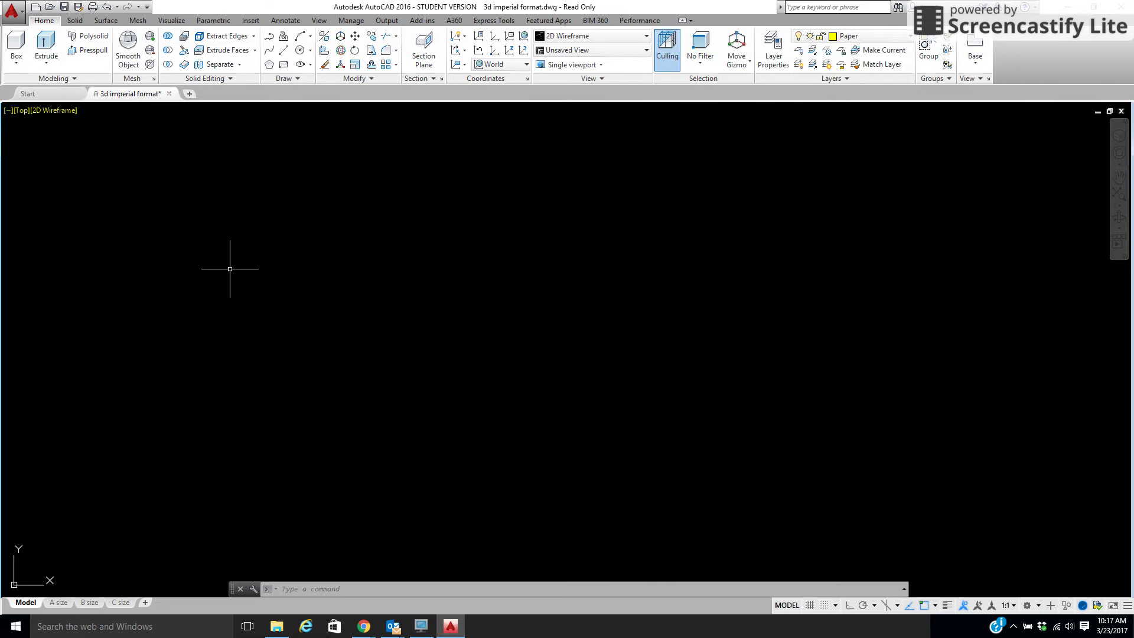
left_click(283, 64)
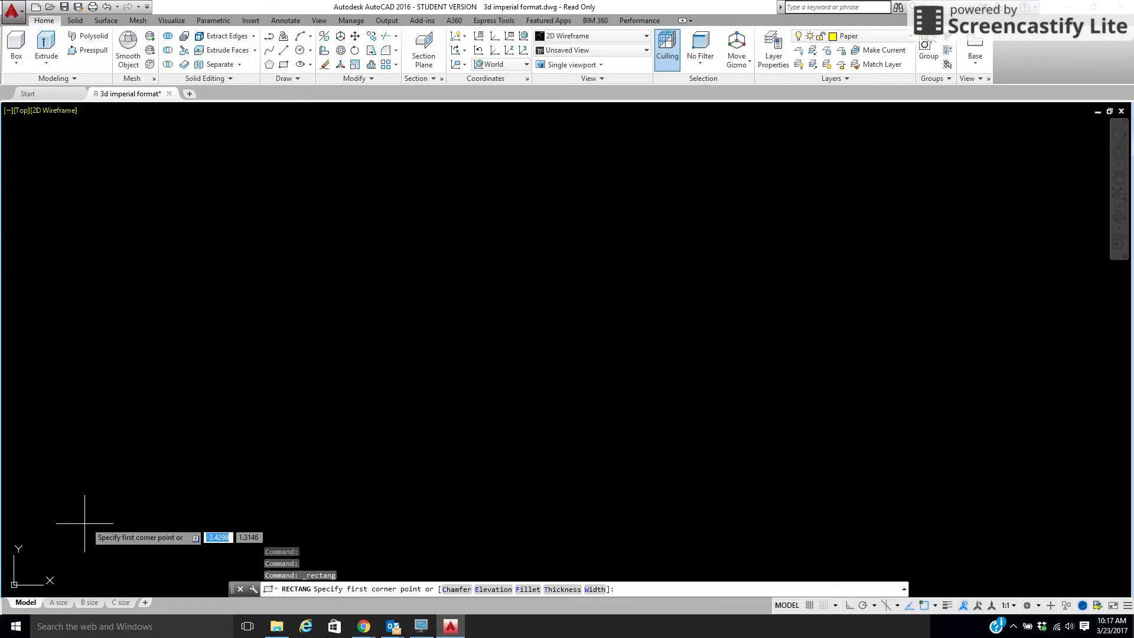
left_click(67, 540)
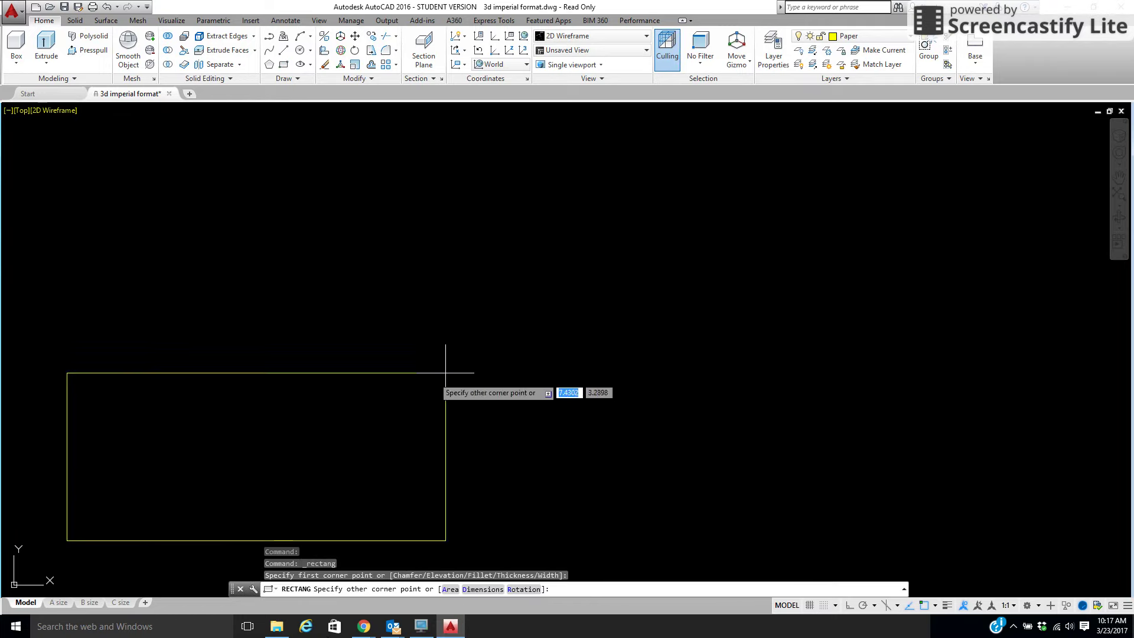
left_click(821, 128)
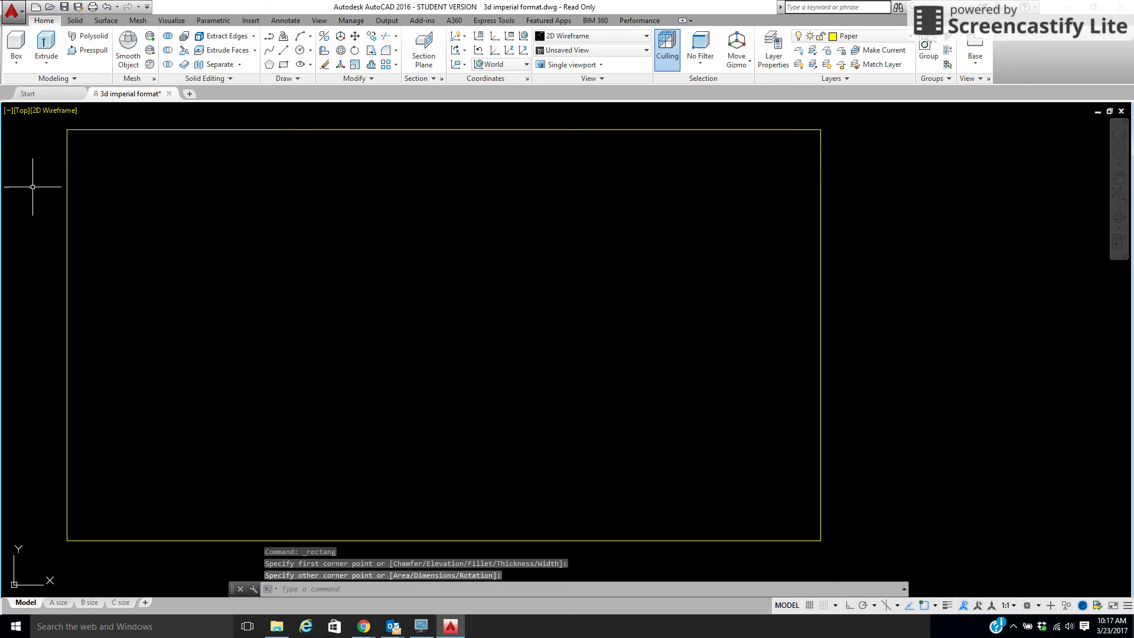
Cycle the standard views through Bottom, Left and Front, ending on SE Isometric
left_click(21, 115)
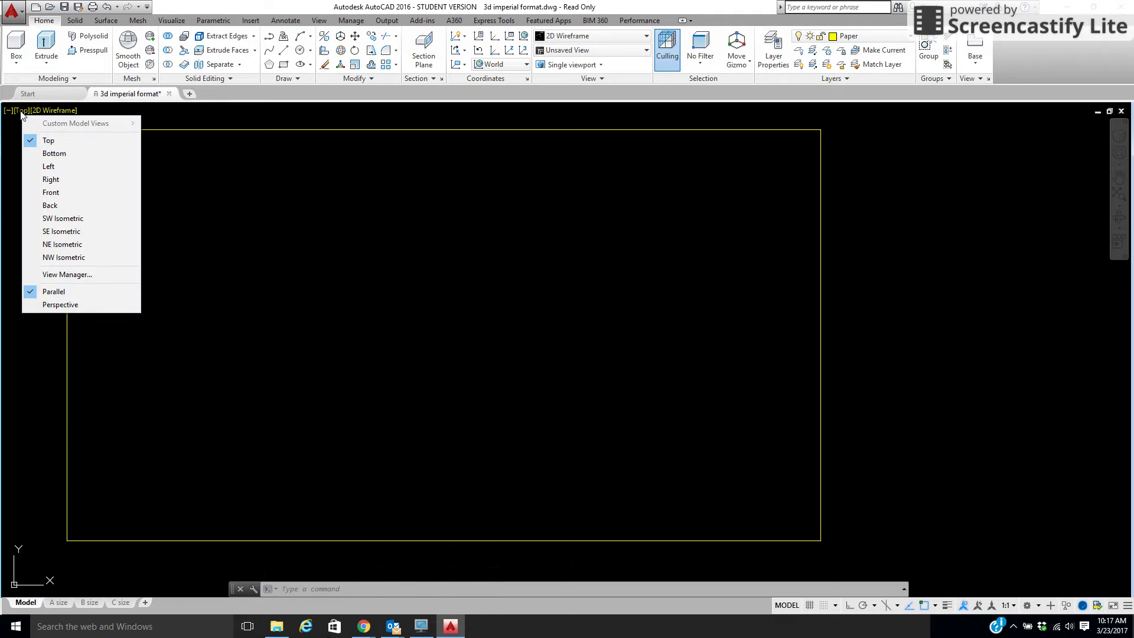
left_click(54, 153)
left_click(24, 111)
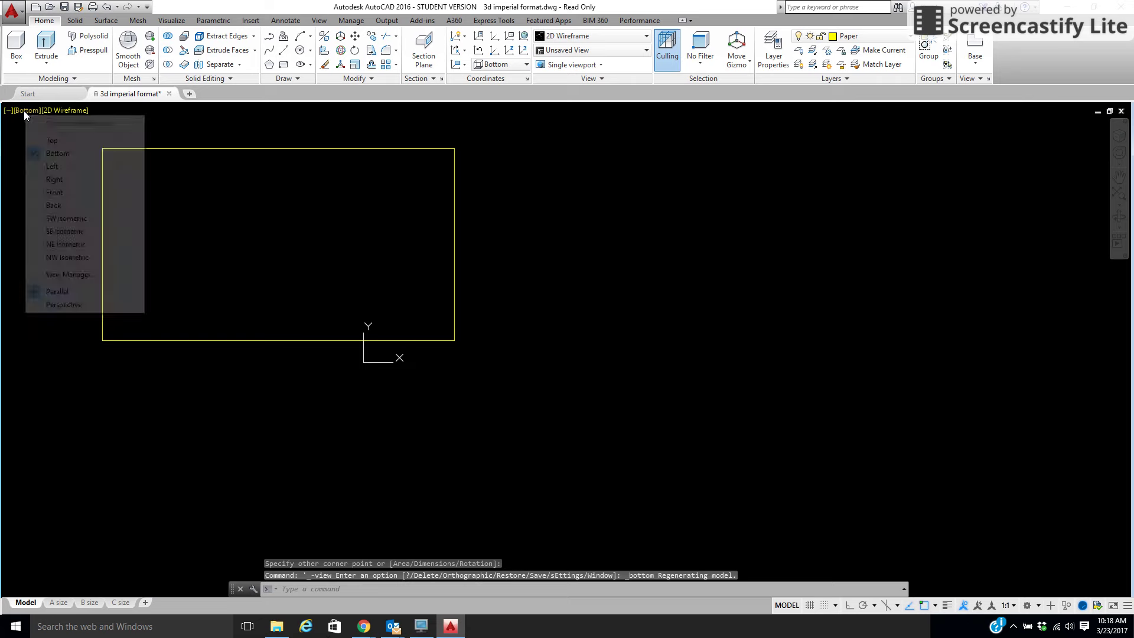
left_click(51, 167)
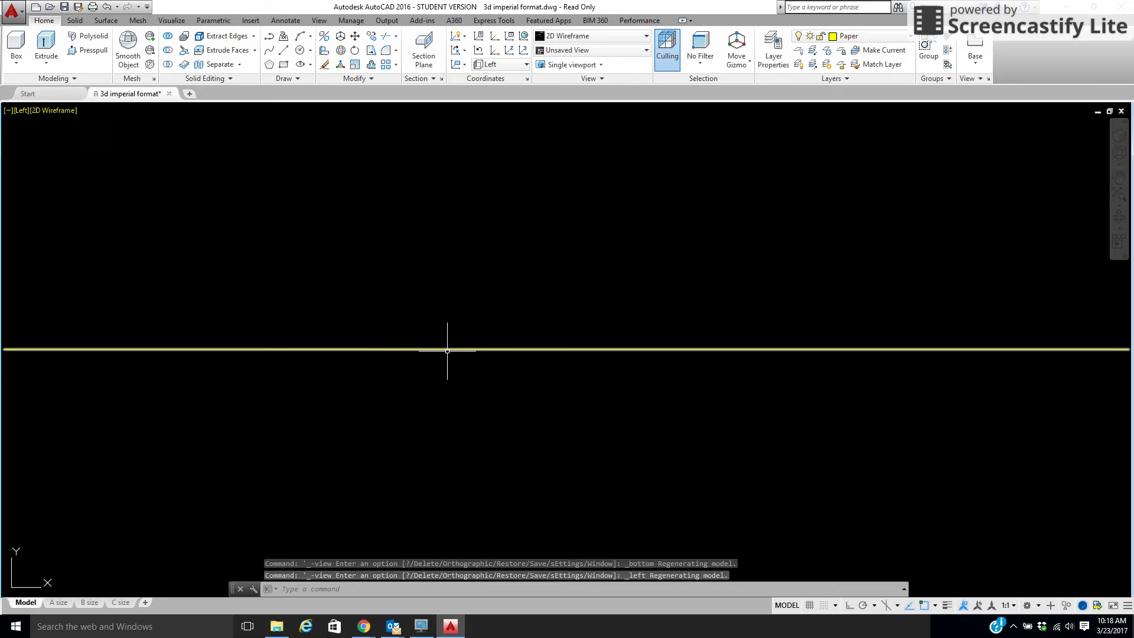
left_click(19, 112)
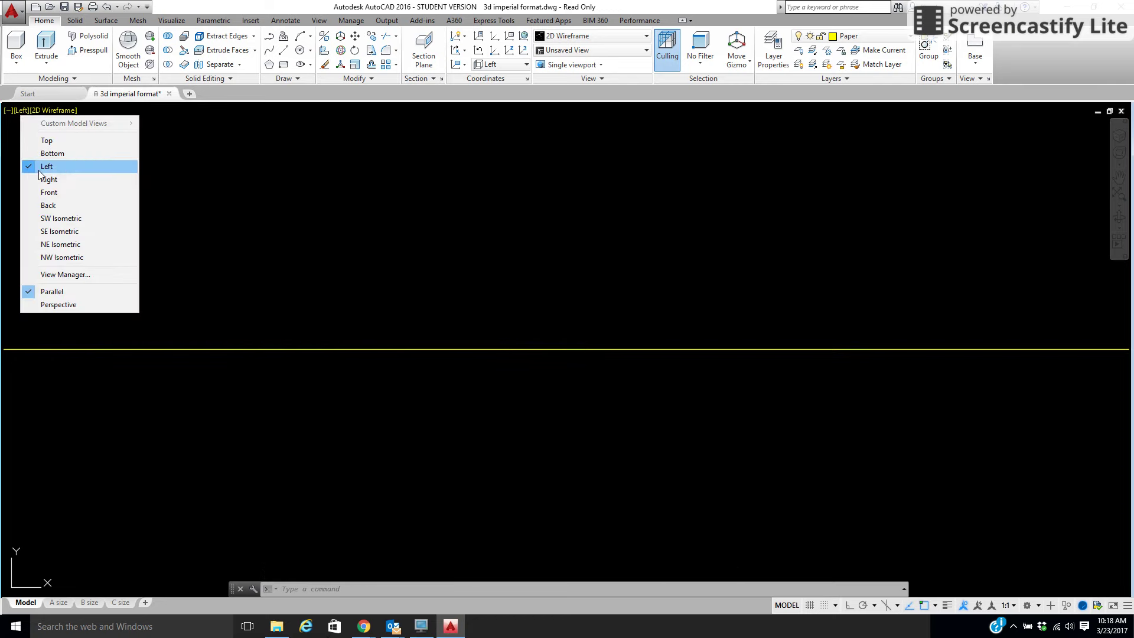
left_click(49, 193)
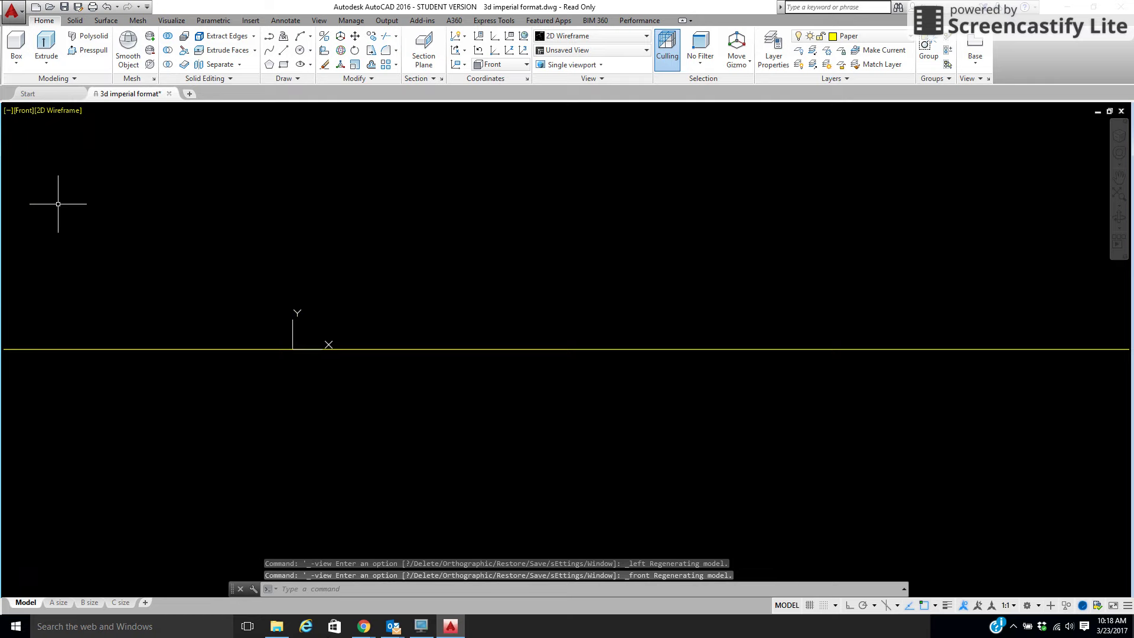
left_click(25, 111)
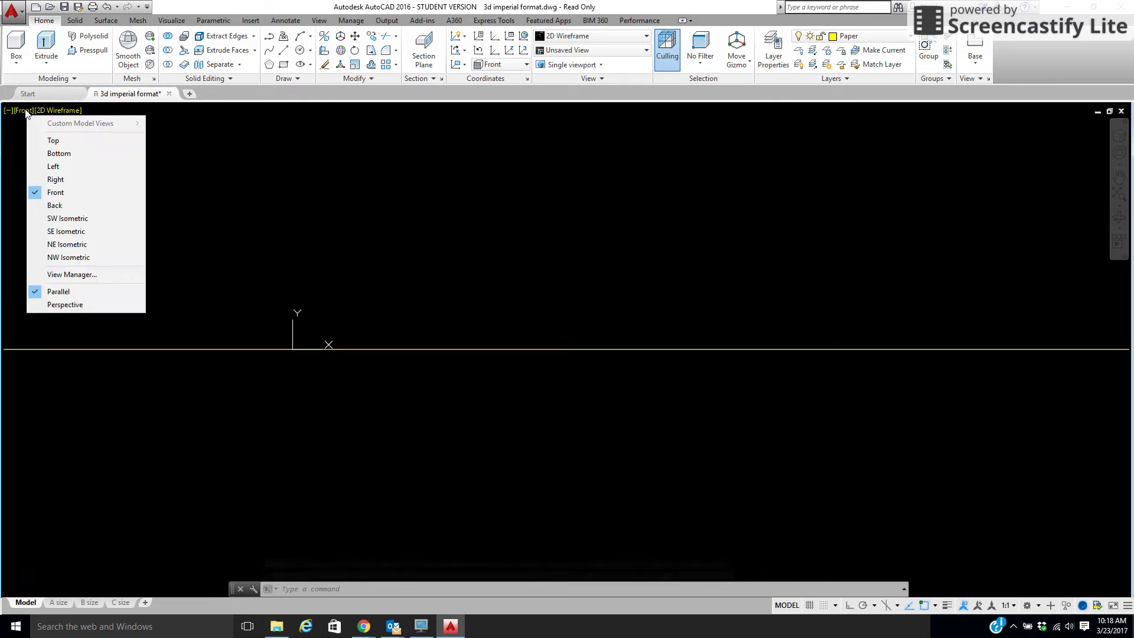
left_click(66, 231)
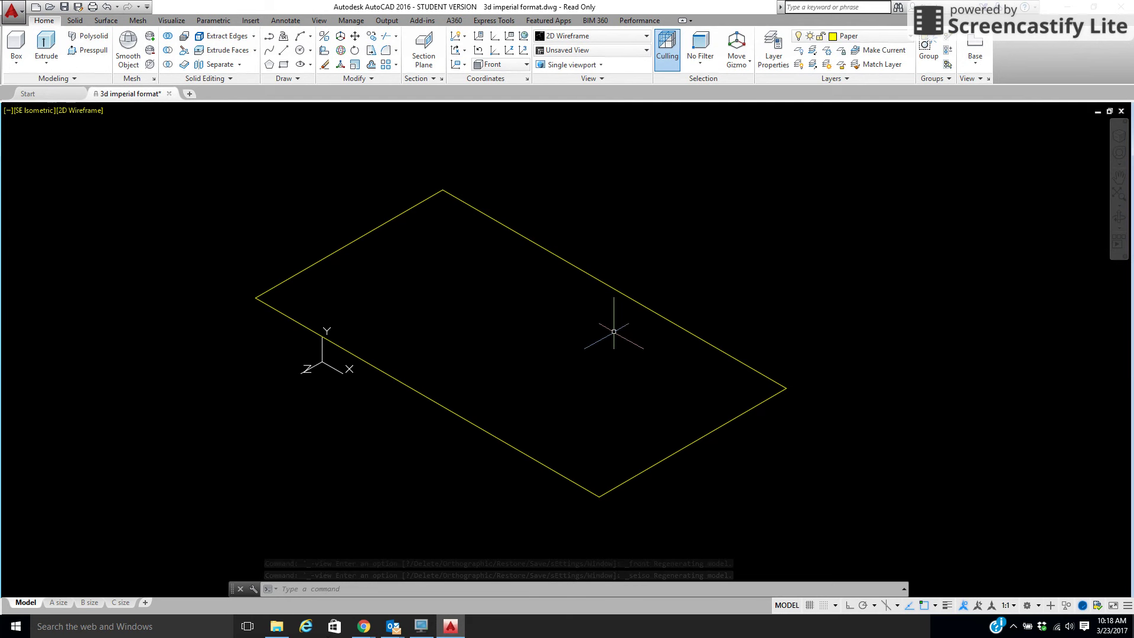
Zoom in and pan so the isometric paper rectangle fills most of the viewport
scroll(551, 386, "up", 3)
middle_click_drag(551, 385, 615, 355)
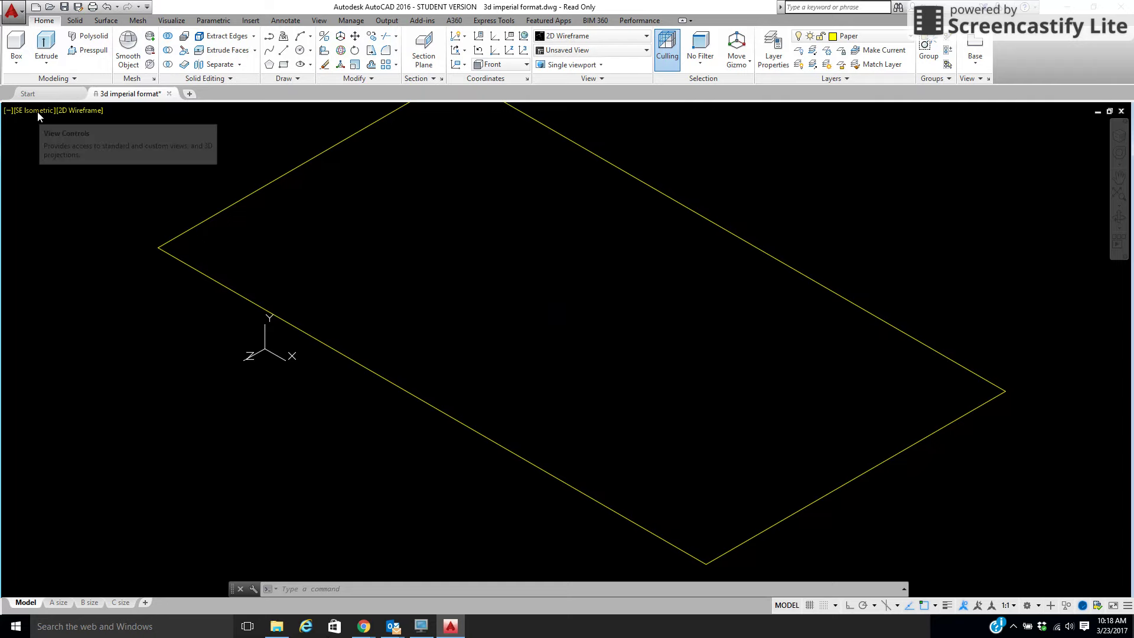
middle_click_drag(405, 233, 353, 257)
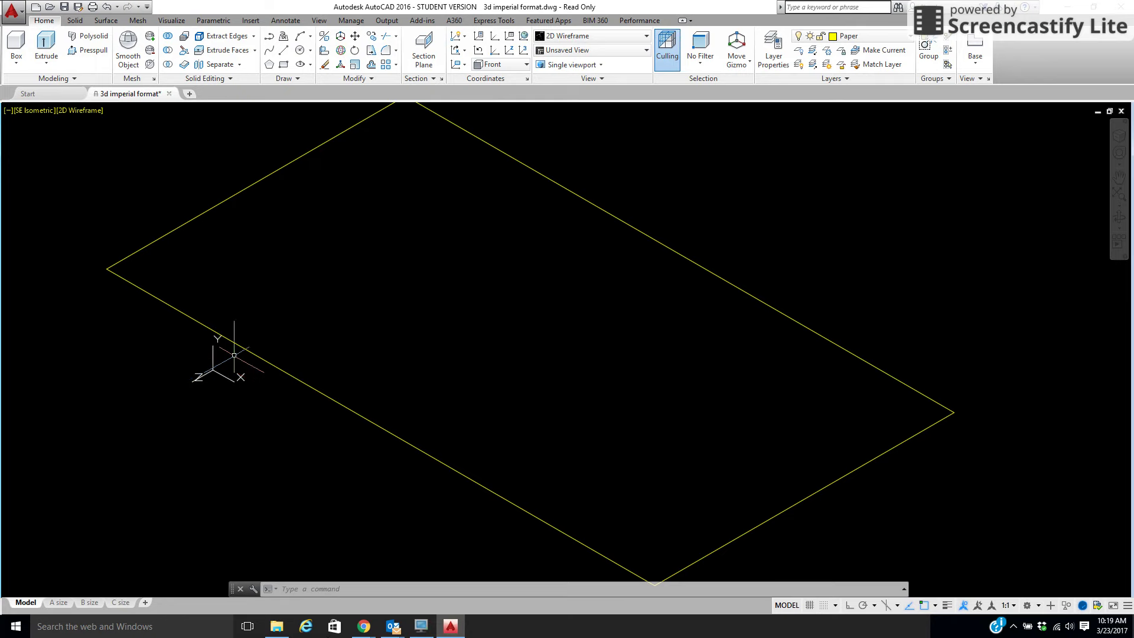
left_click(33, 111)
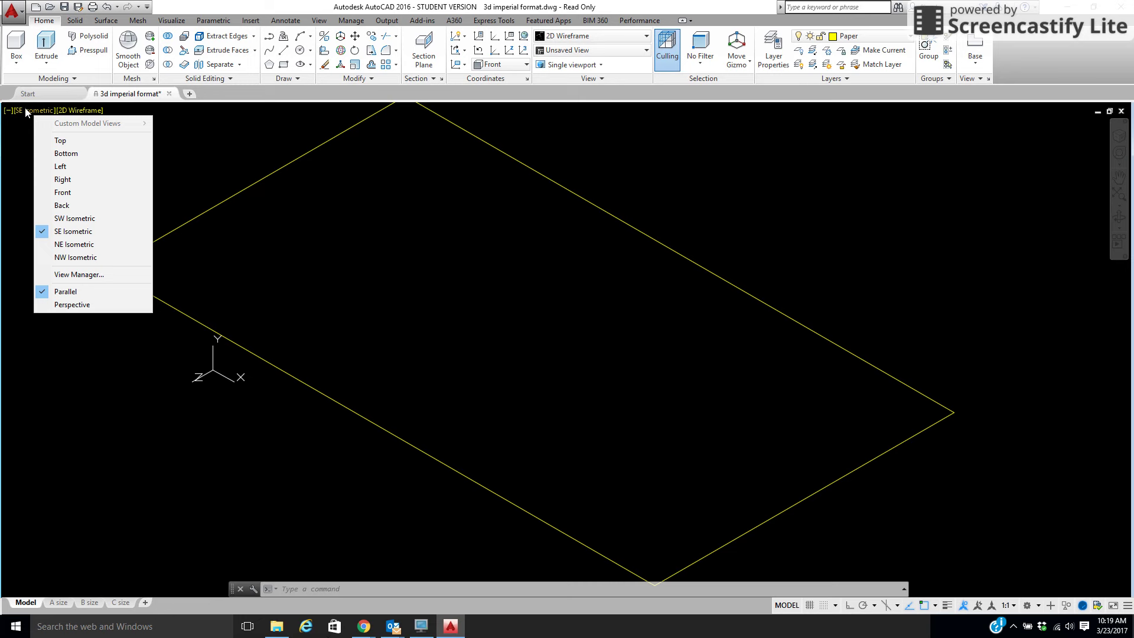
left_click(331, 197)
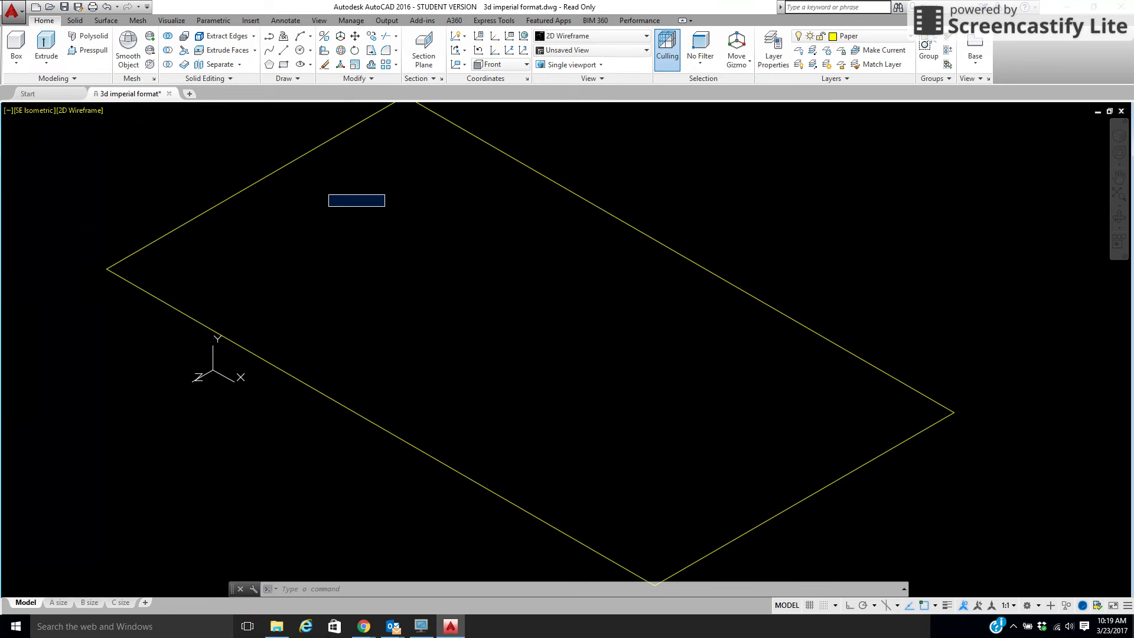
left_click(385, 203)
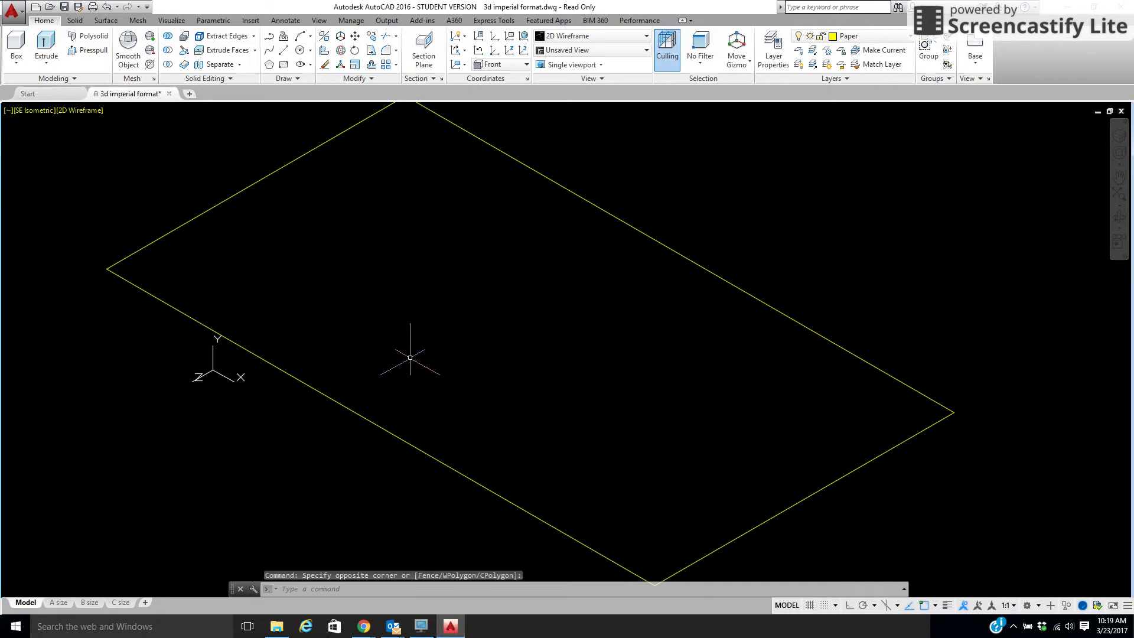
Set the UCS to Top, try Bottom, then return it to Top
left_click(526, 65)
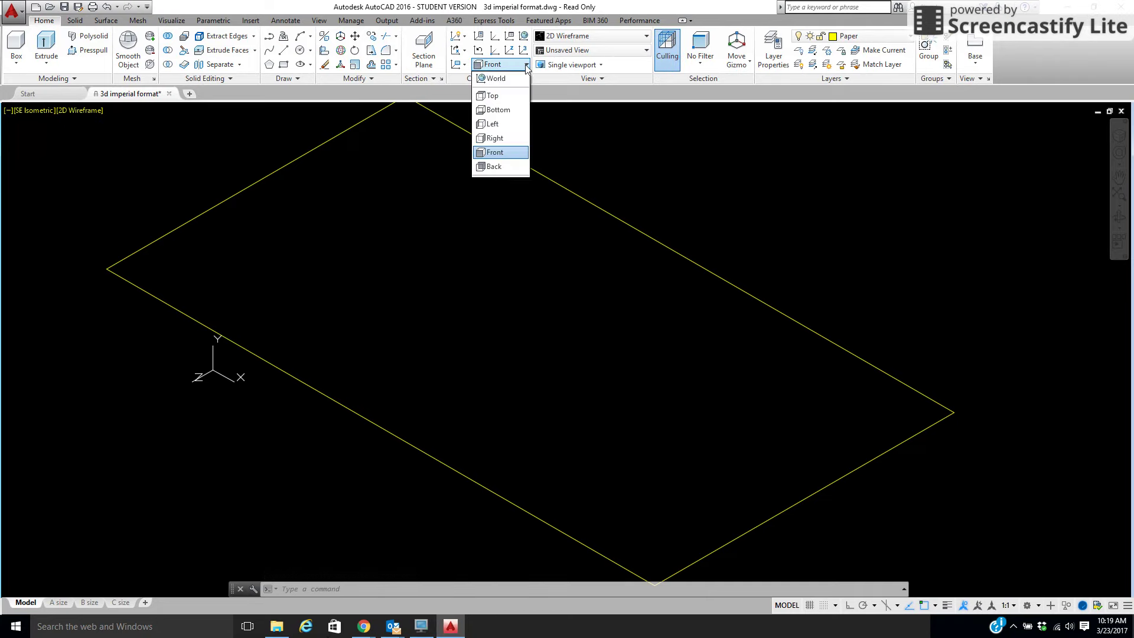
left_click(511, 98)
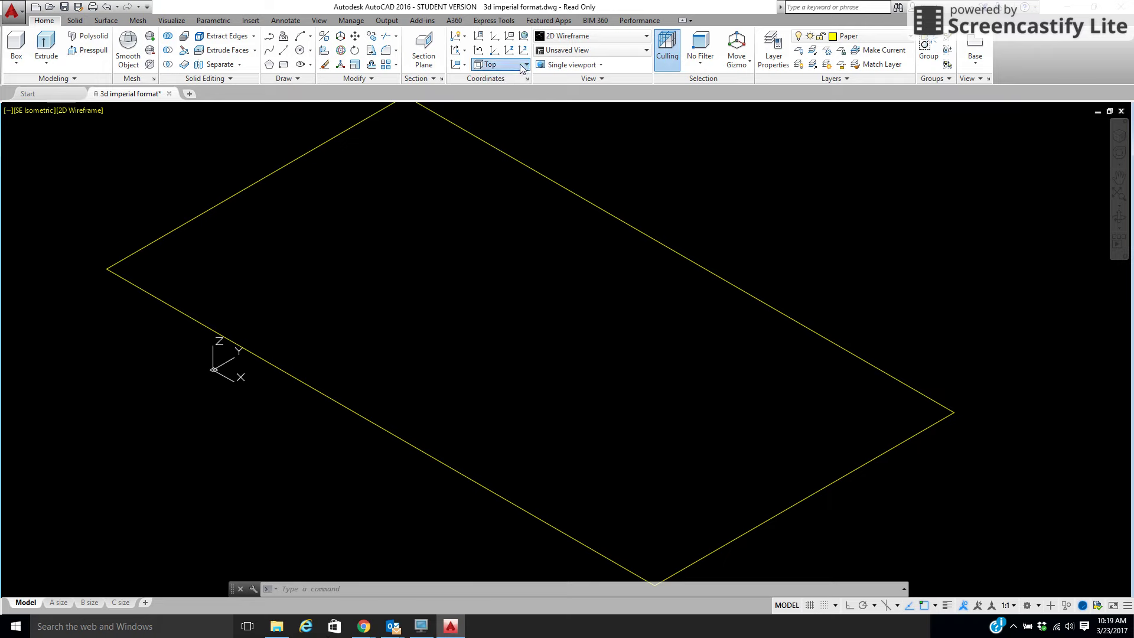
left_click(523, 66)
left_click(511, 109)
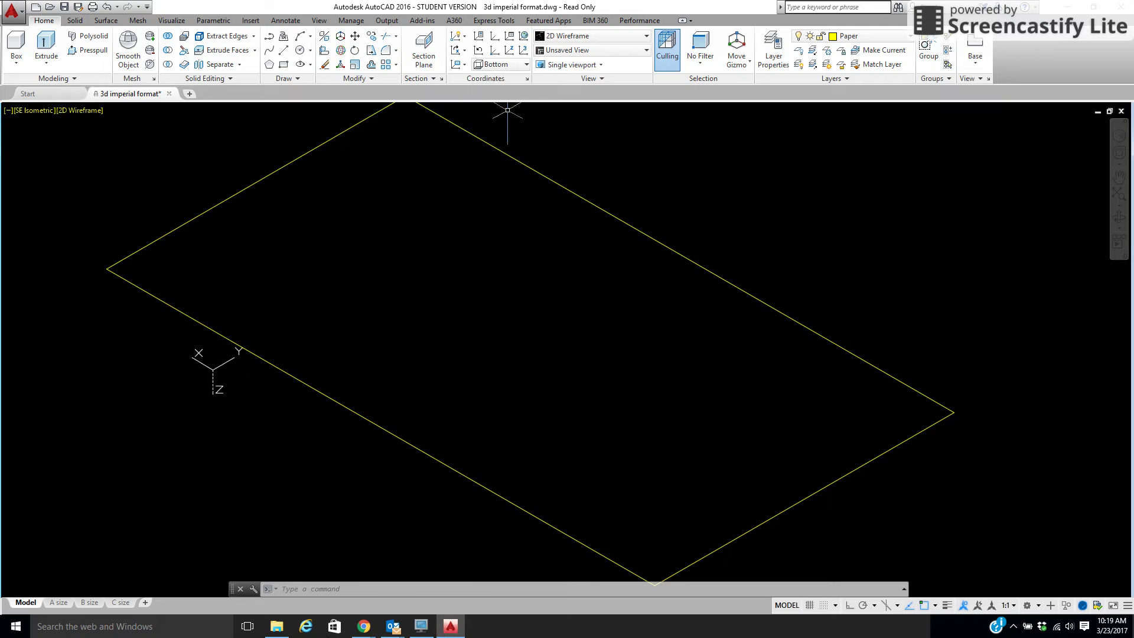
left_click(524, 67)
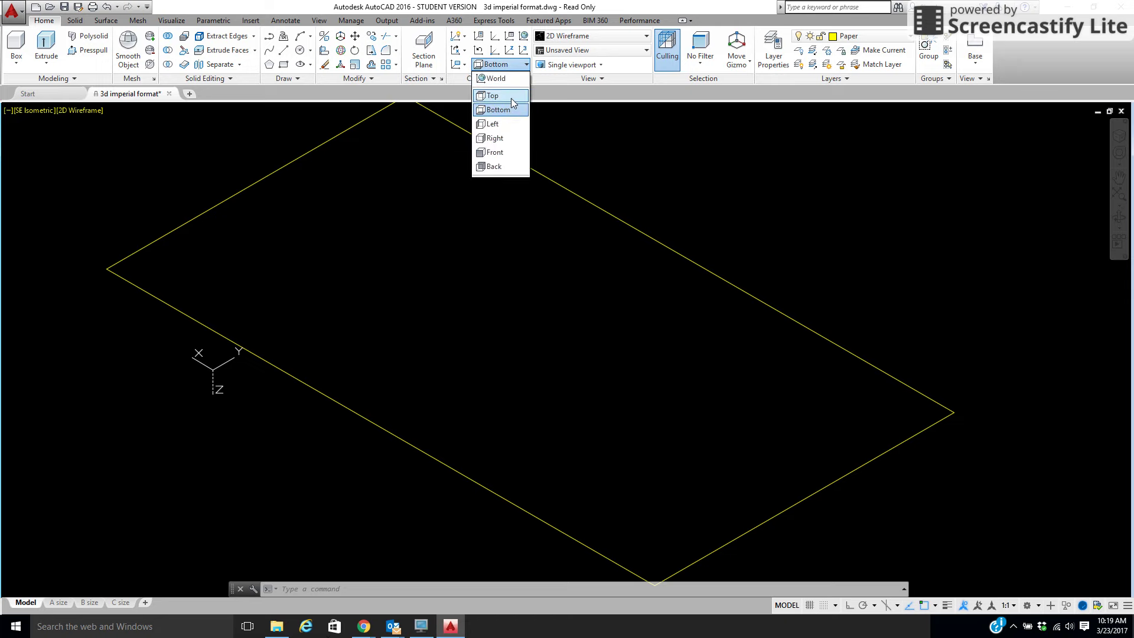
left_click(512, 98)
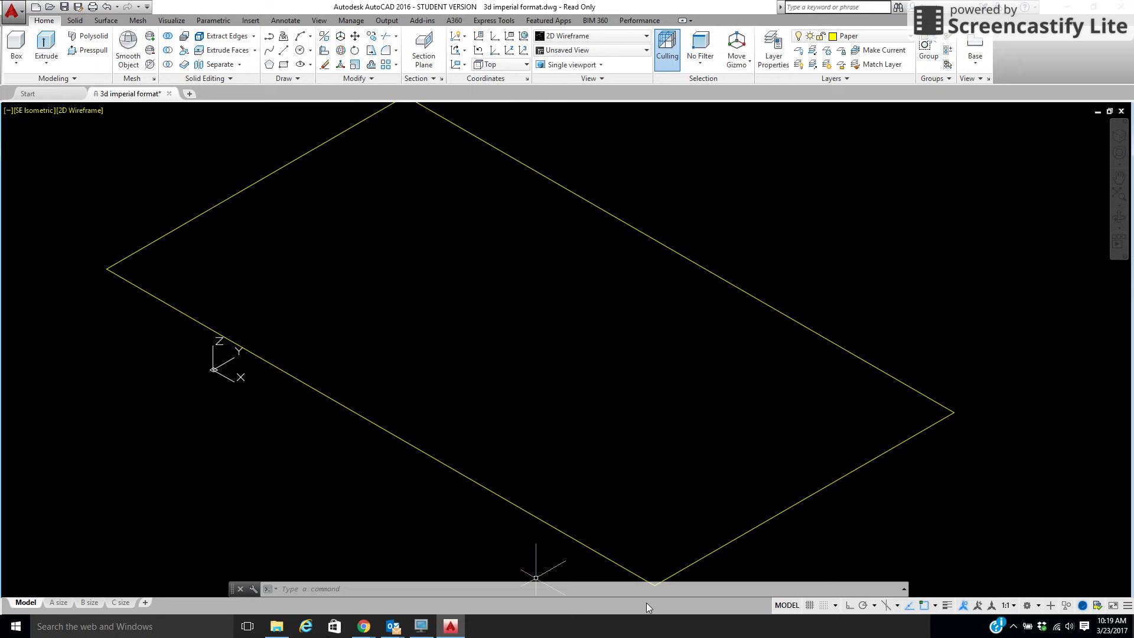